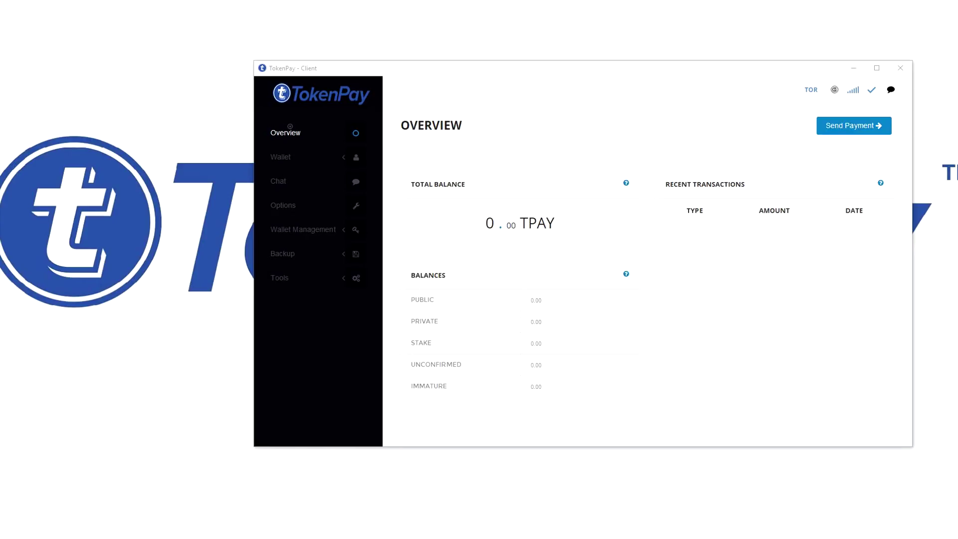
- Start a new wallet named 'WALLET VIDEO' from Wallet Management and enter its password
click(327, 230)
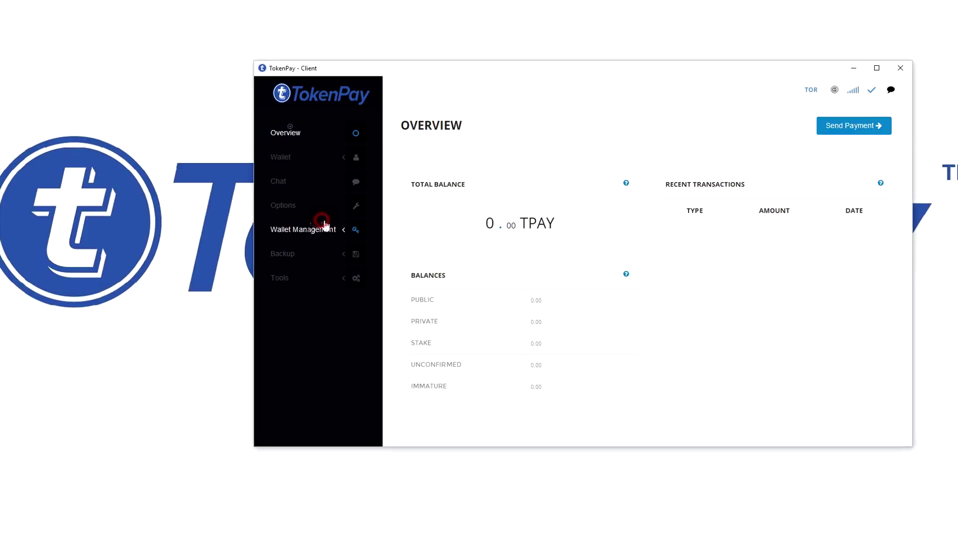
click(314, 254)
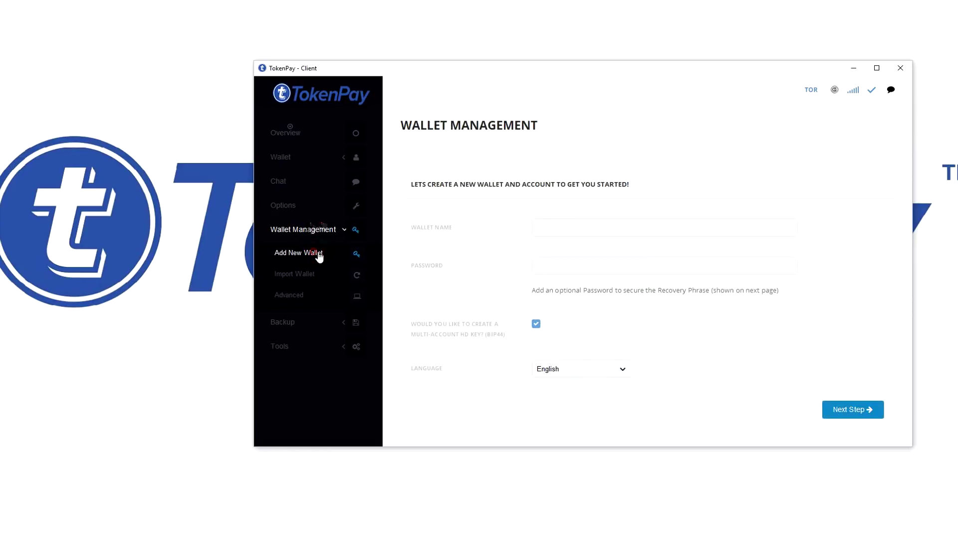
click(537, 234)
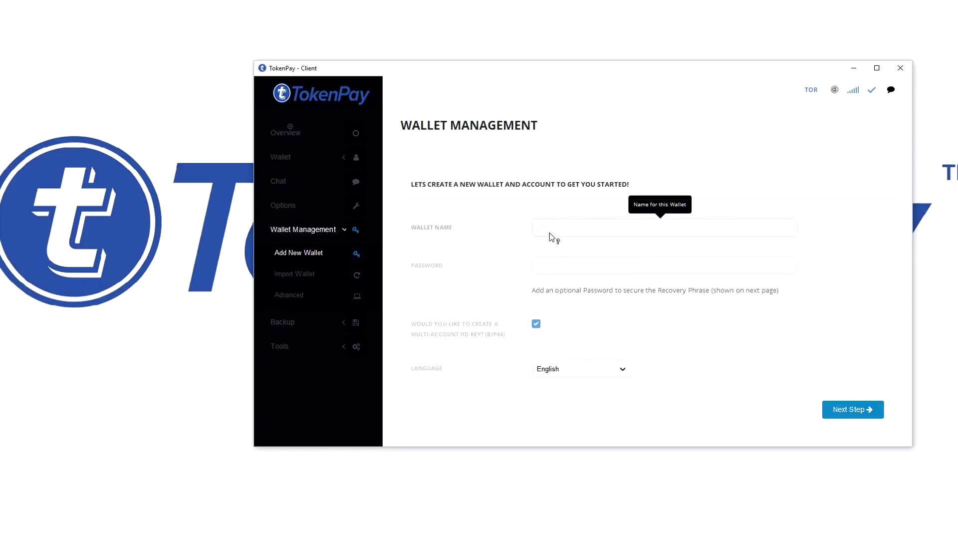
text(WALLET VIDEO)
click(629, 263)
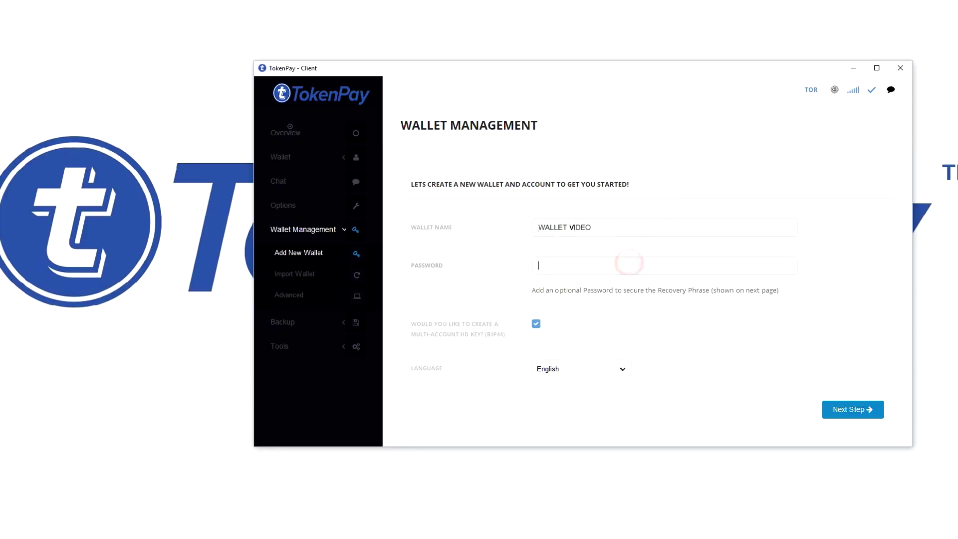
text(••••••••)
drag(561, 262, 515, 273)
click(514, 273)
- Keep HD key and English as the phrase language, then generate the recovery phrase
click(666, 295)
click(704, 291)
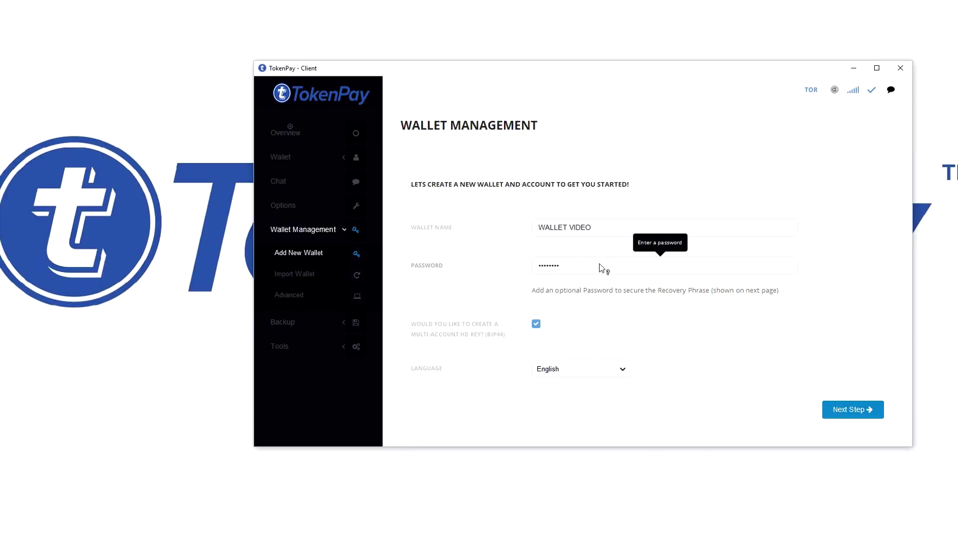
click(614, 305)
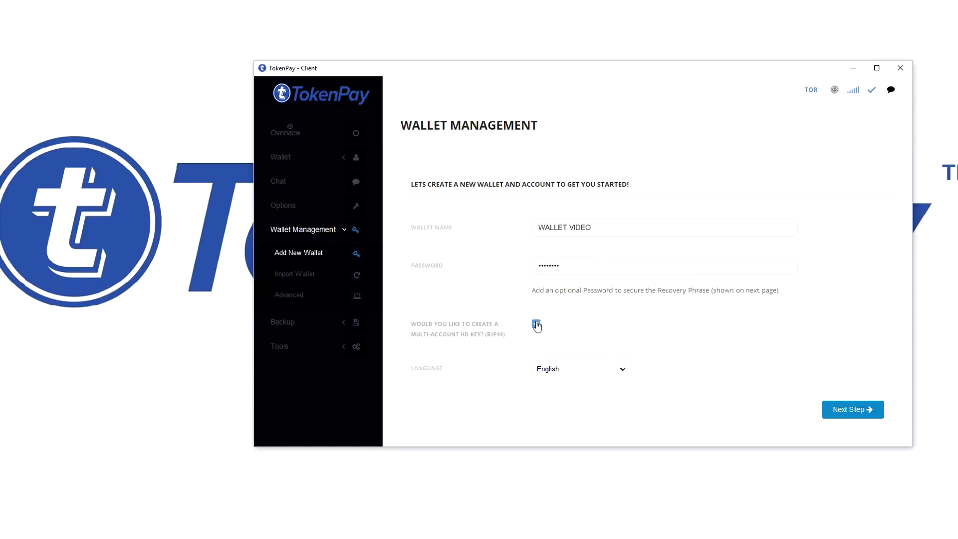
click(571, 364)
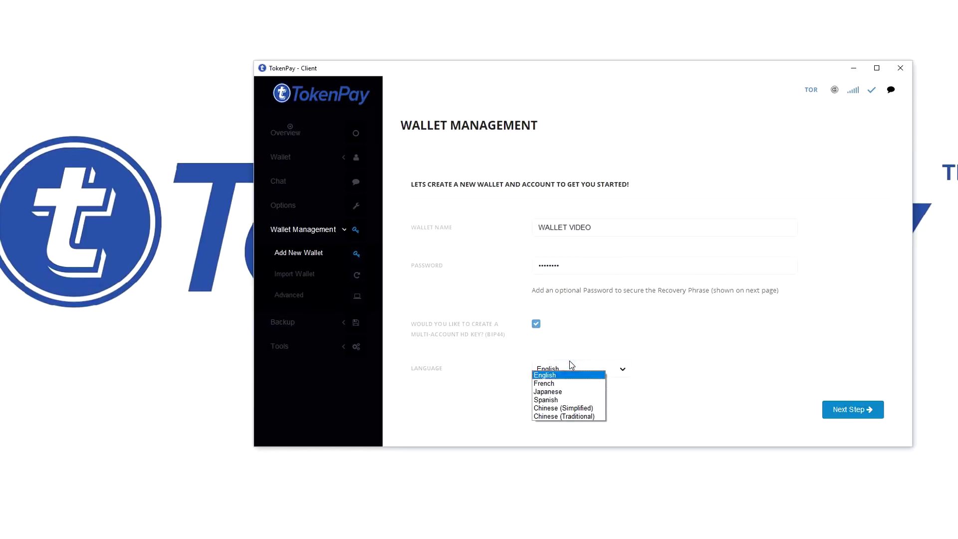
click(571, 364)
click(864, 418)
click(577, 368)
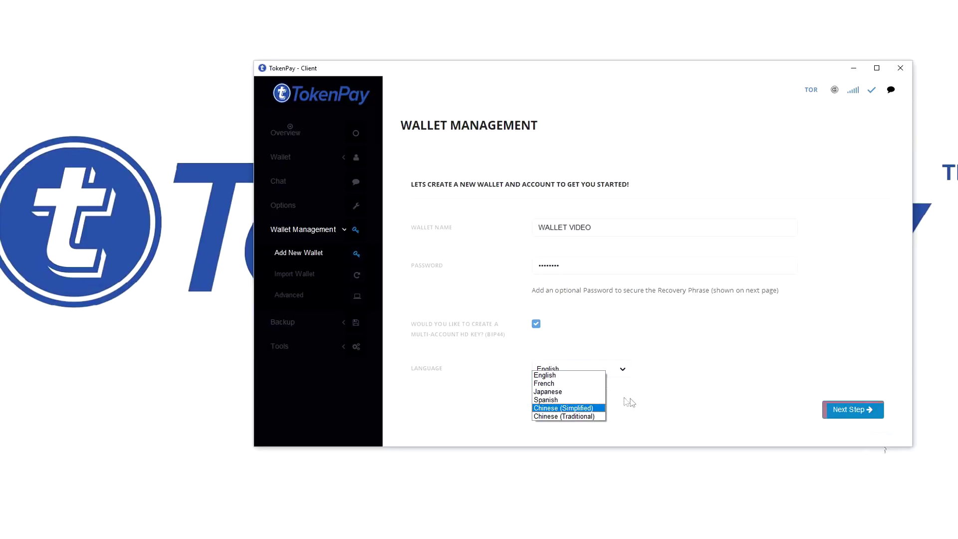
click(581, 379)
click(854, 409)
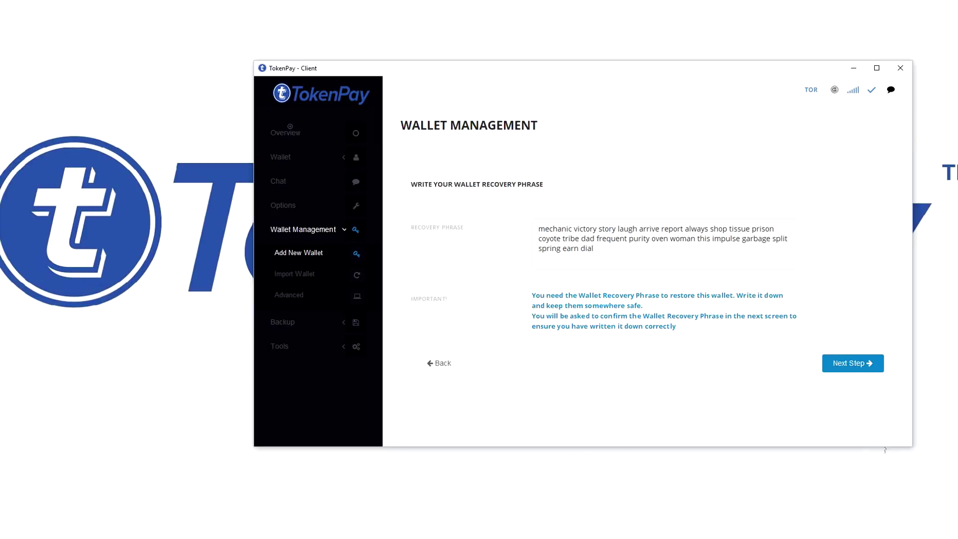
- Copy the displayed recovery phrase and continue to the empty confirmation box
drag(539, 227, 594, 248)
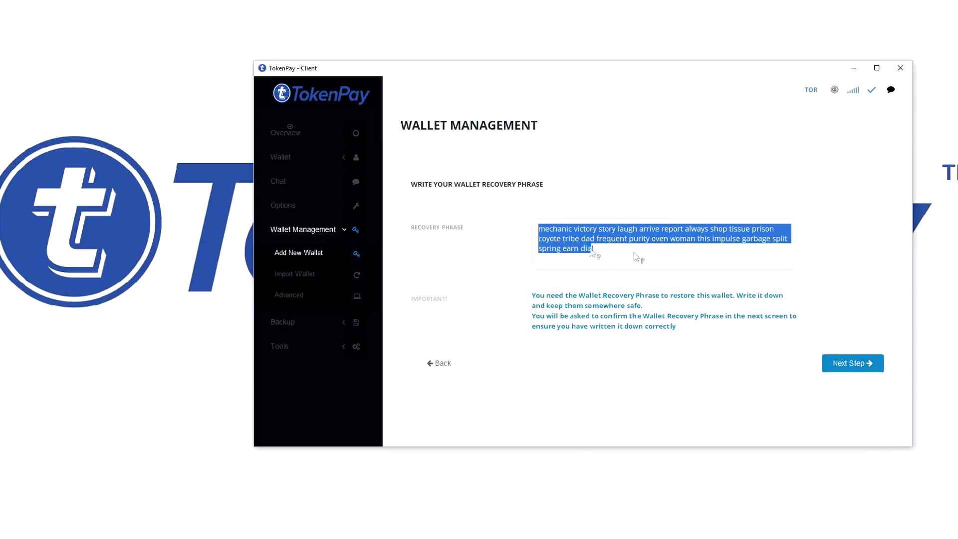
click(550, 236)
drag(574, 249, 530, 232)
key(ctrl+c)
click(851, 362)
click(607, 242)
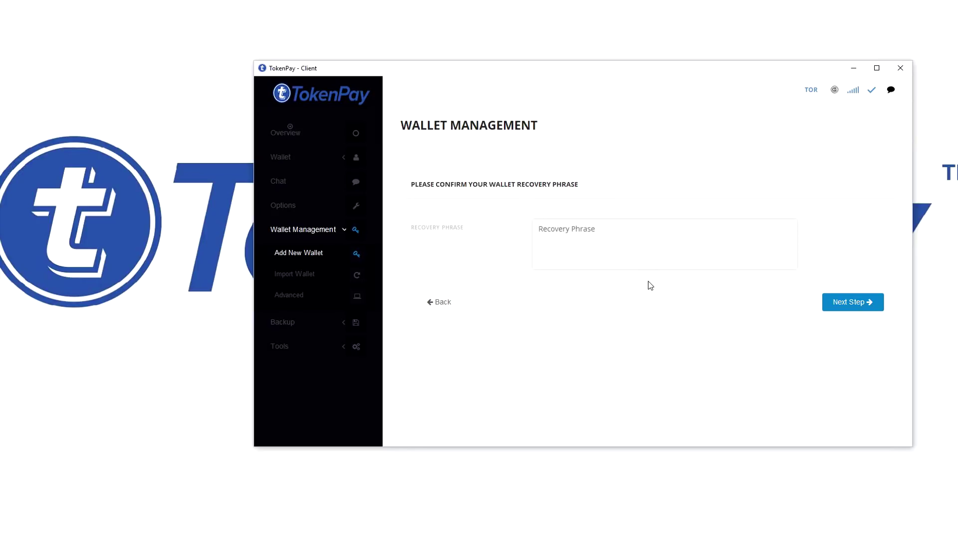
- Paste the copied phrase into the confirmation box, submit it, and dismiss the mismatch warning
key(ctrl+v)
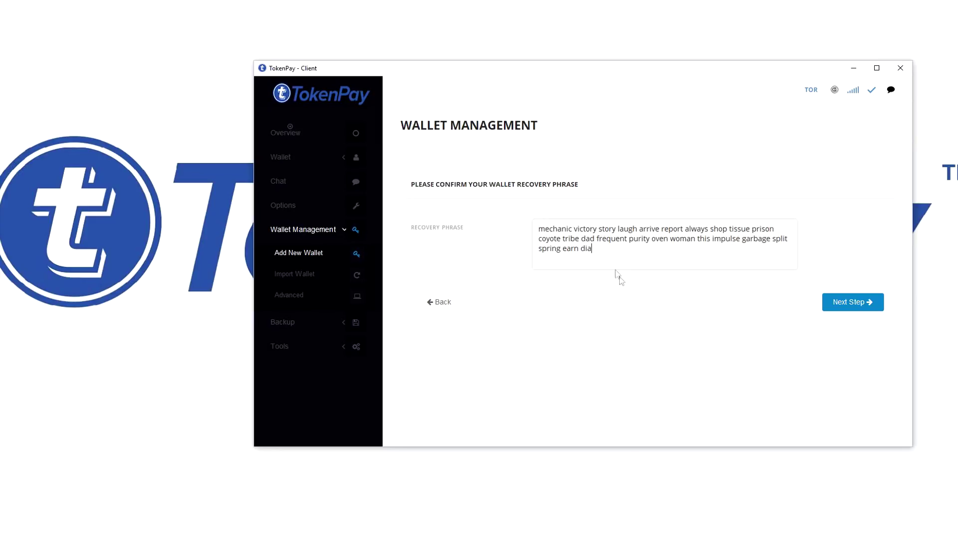
click(606, 246)
click(842, 305)
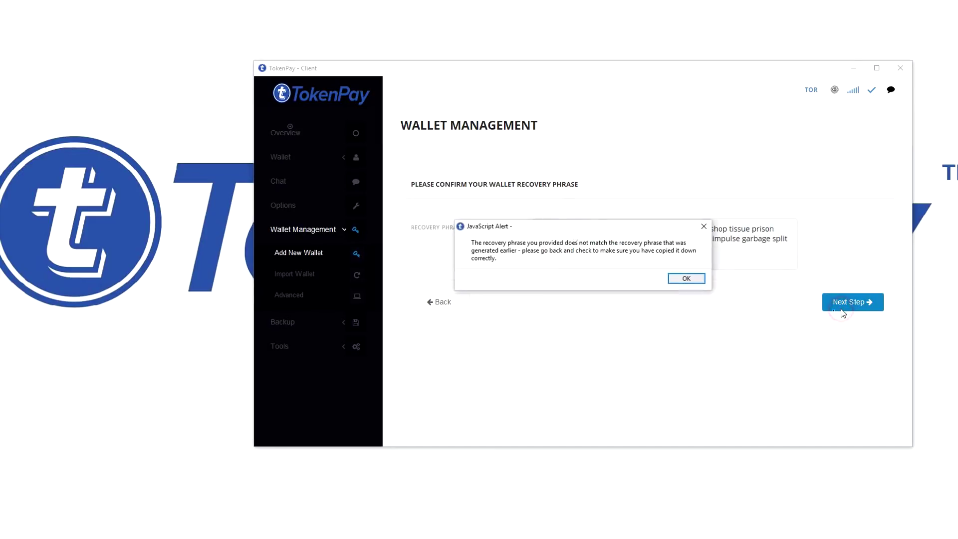
click(687, 279)
- Re-enter the confirmation page, confirm the phrase to create the wallet and account, and return to Overview
click(441, 302)
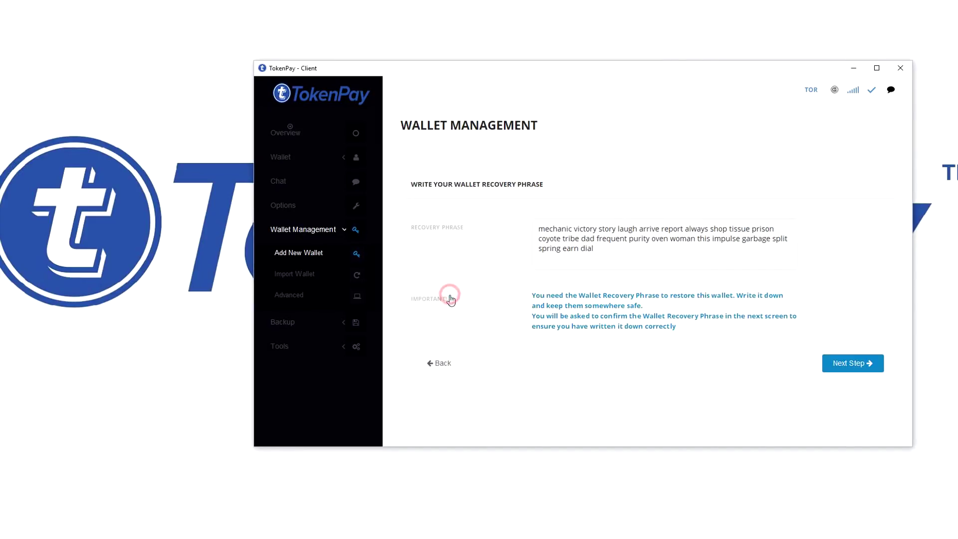
click(839, 360)
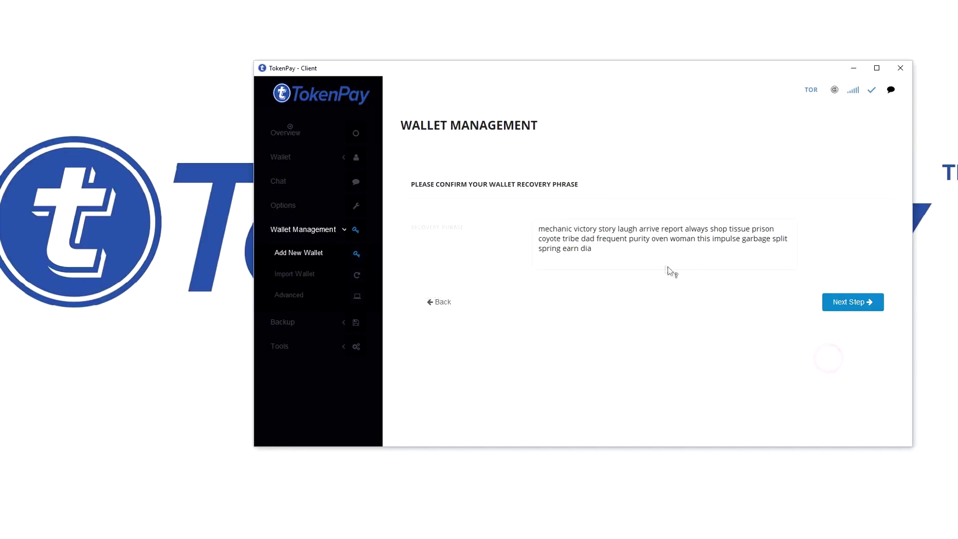
click(647, 261)
click(848, 306)
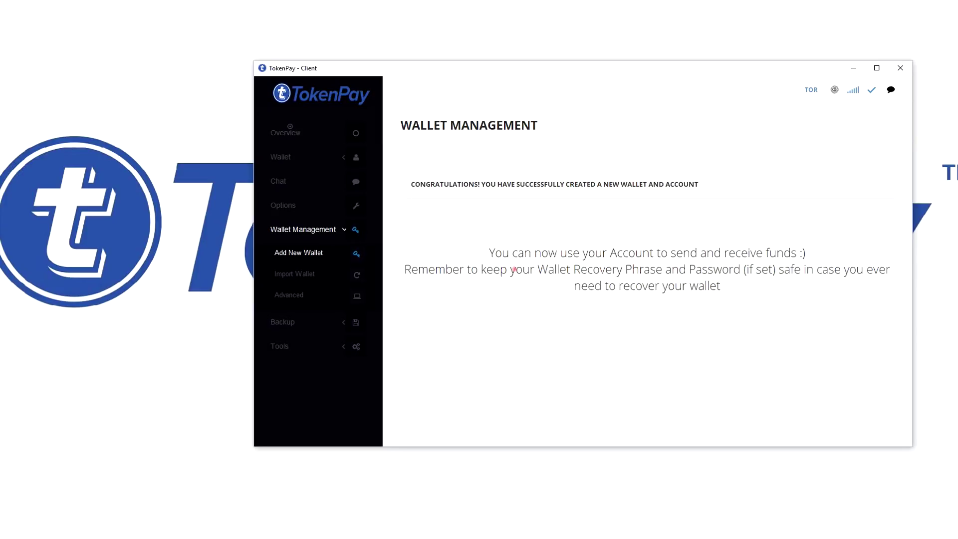
click(514, 270)
click(666, 285)
click(282, 137)
- Open Wallet > Receive, copy an address, and select the Main wallet row
click(293, 156)
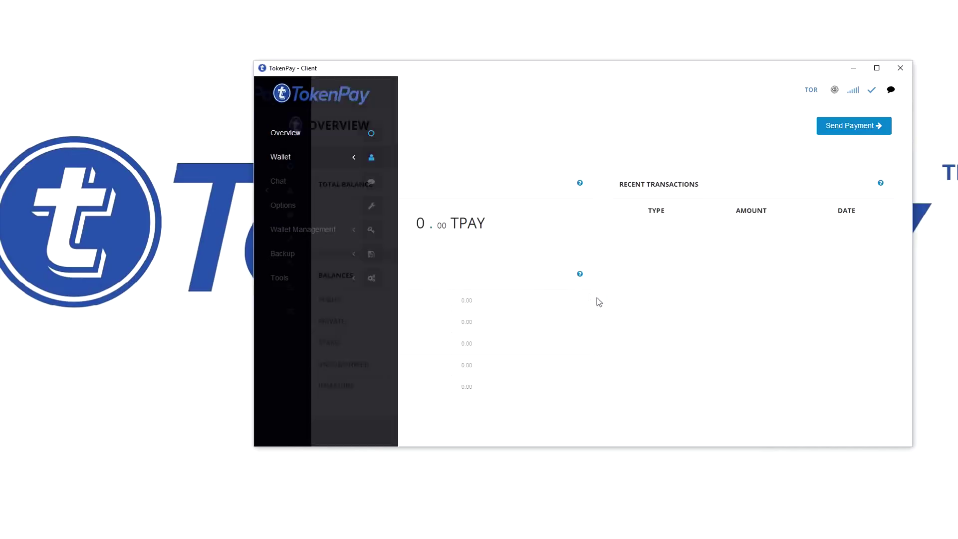
click(304, 199)
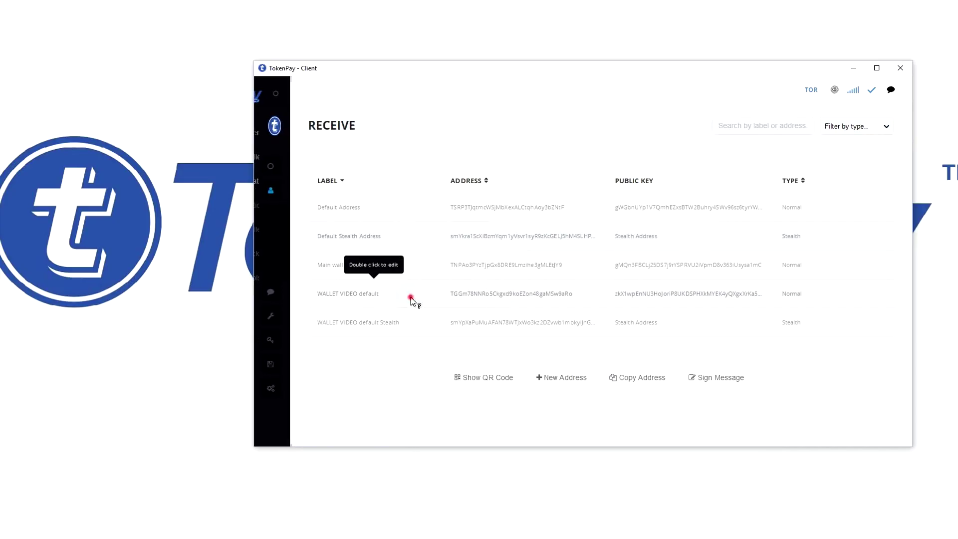
click(635, 368)
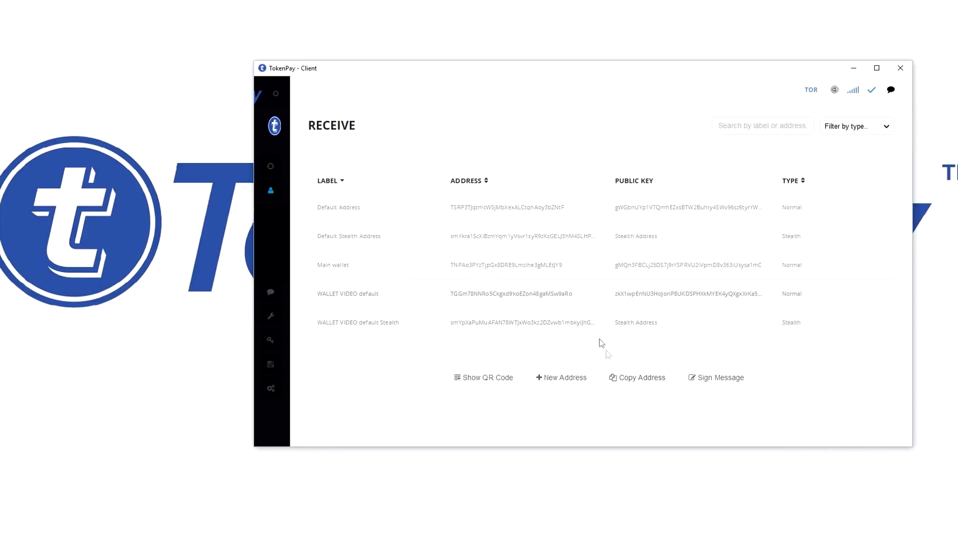
click(626, 378)
click(444, 291)
mouse_move(275, 233)
mouse_move(277, 536)
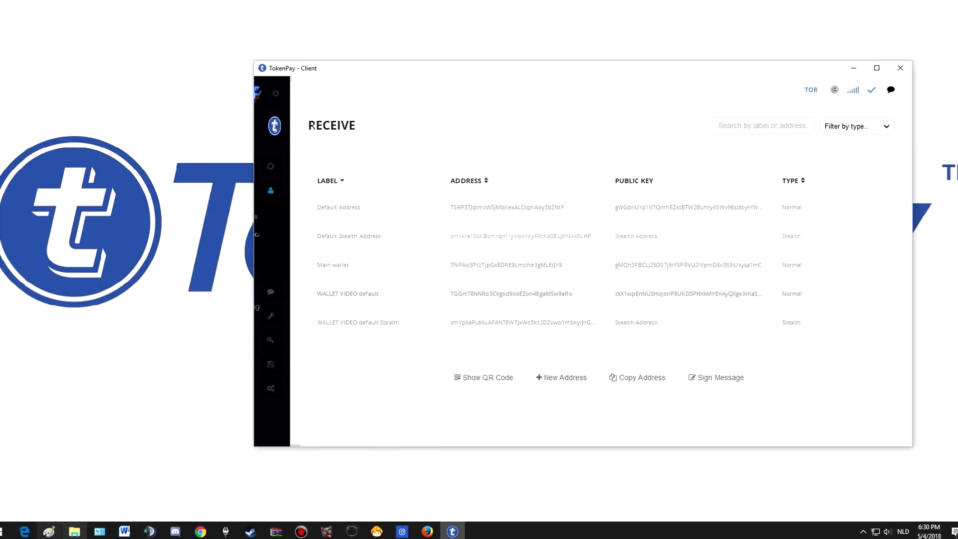
- Launch Run from the Start search and run %appdata% to open the Roaming folder
click(5, 530)
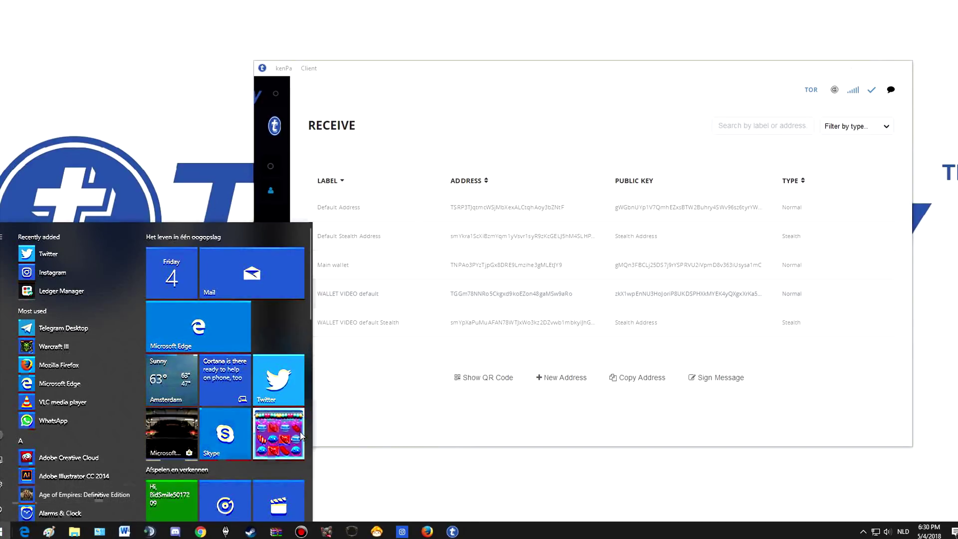
text(r)
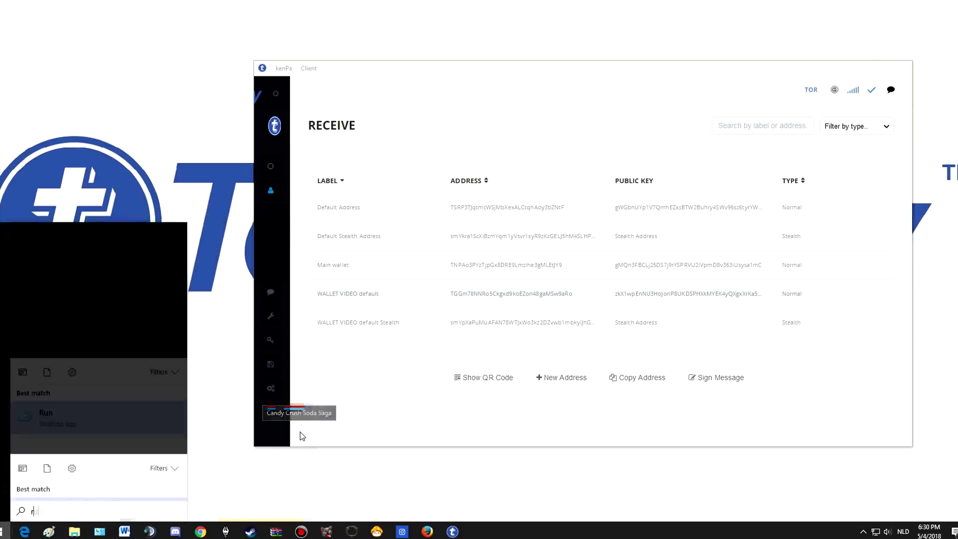
text(un)
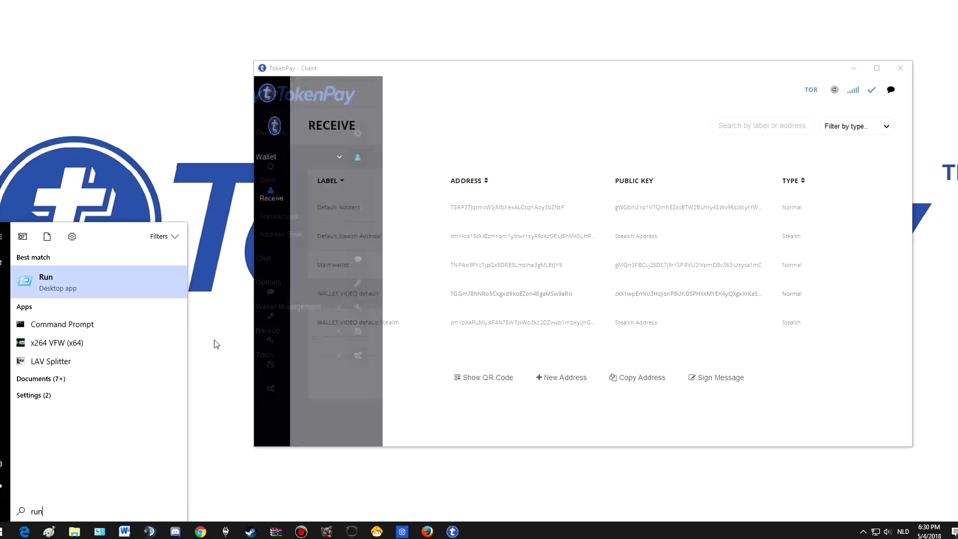
click(75, 279)
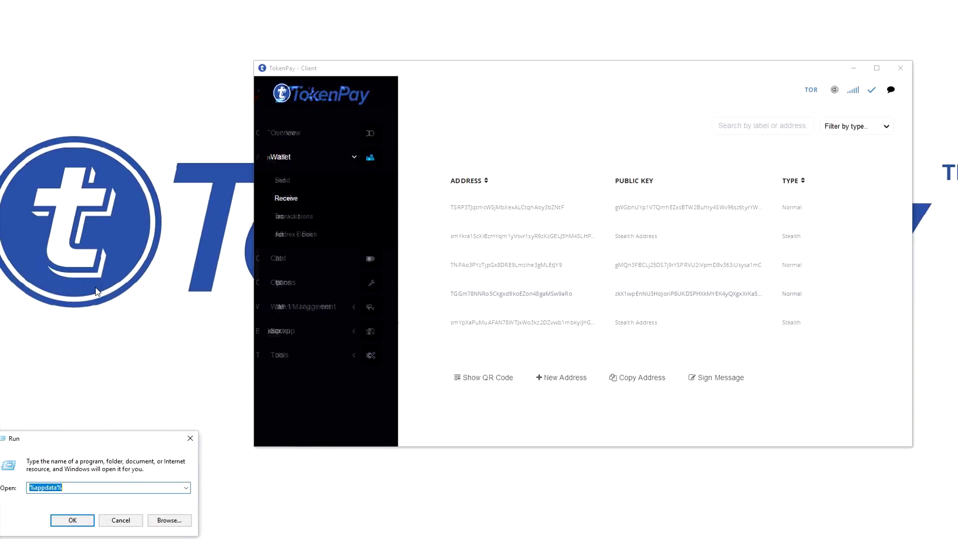
key(End)
key(Return)
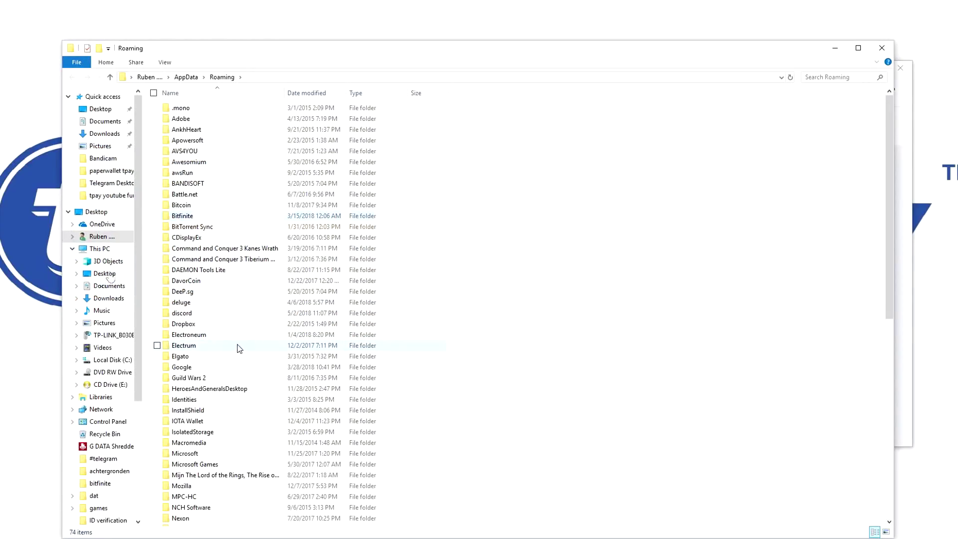
scroll(239, 348, down, 5)
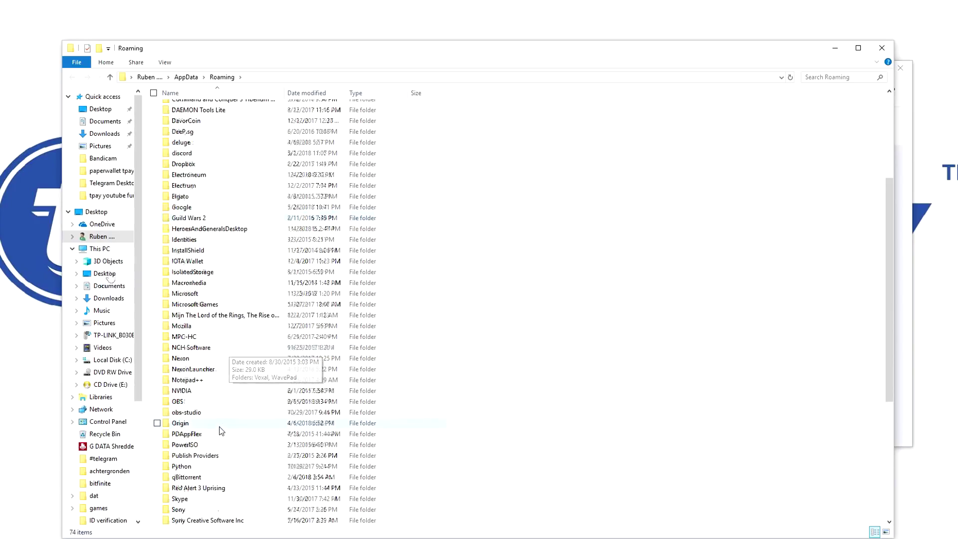
- Open the TokenPay folder in Roaming and copy its wallet.dat file (32 KB)
scroll(220, 399, down, 3)
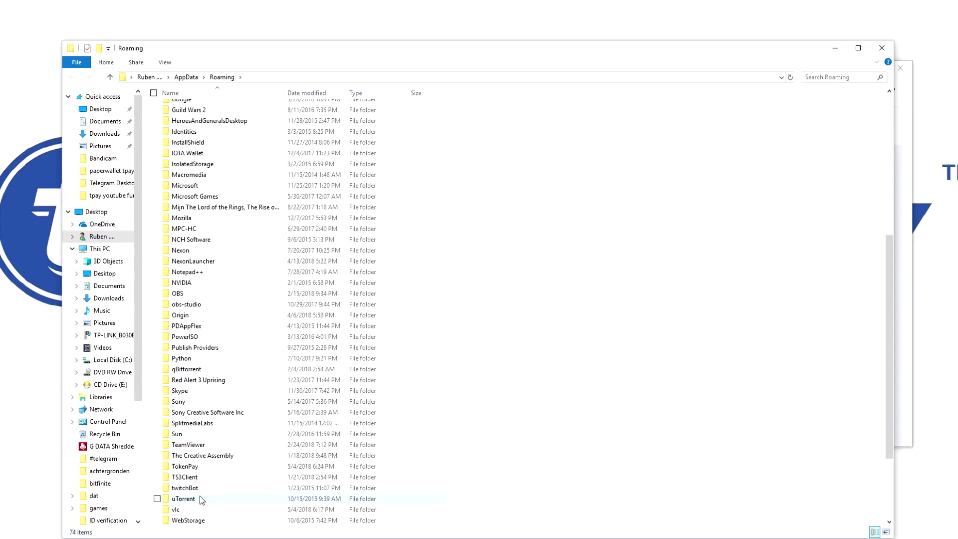
click(196, 467)
double_click(197, 469)
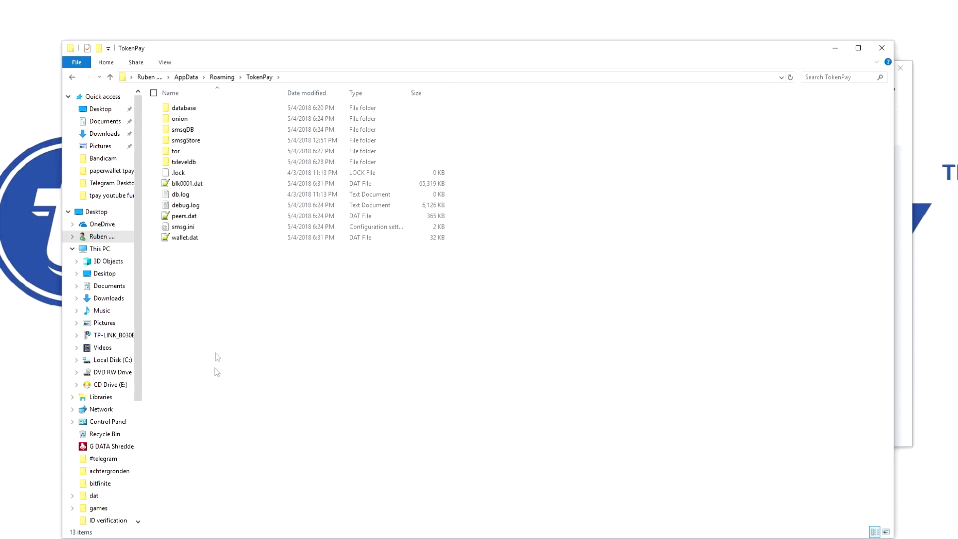
click(184, 242)
double_click(185, 239)
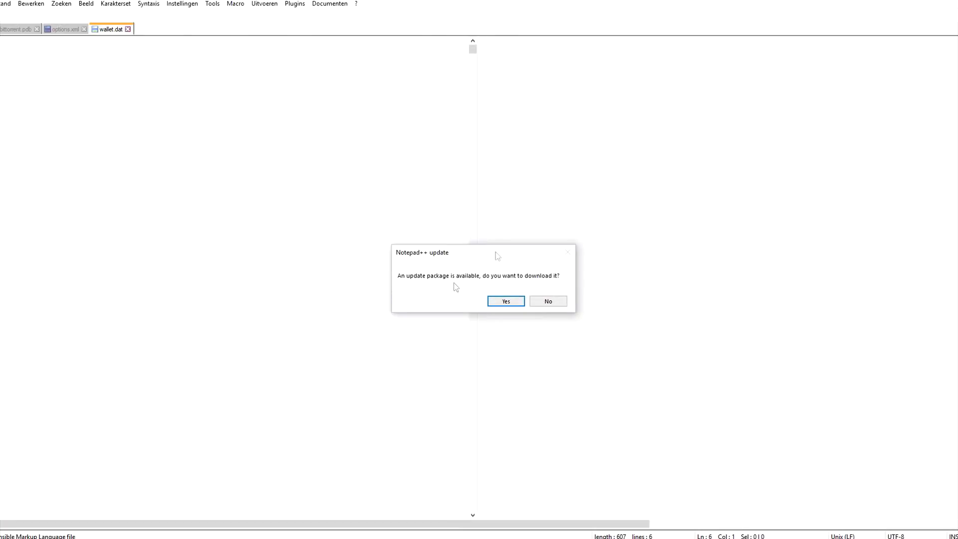
right_click(191, 238)
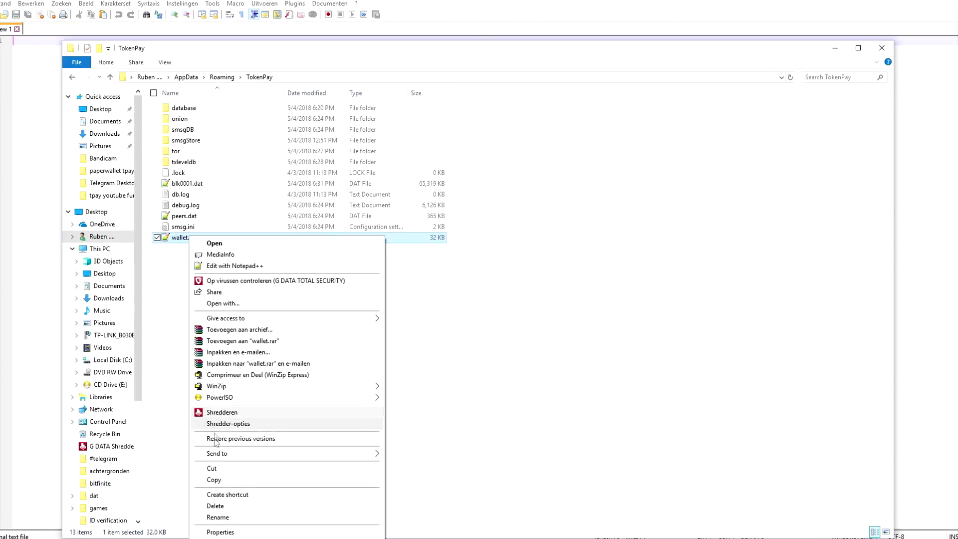
click(232, 480)
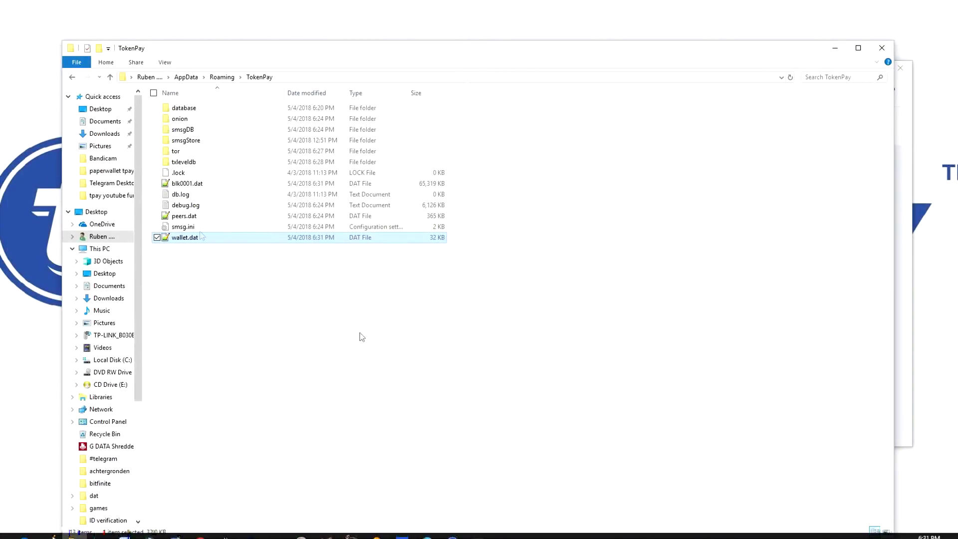
drag(214, 237, 212, 237)
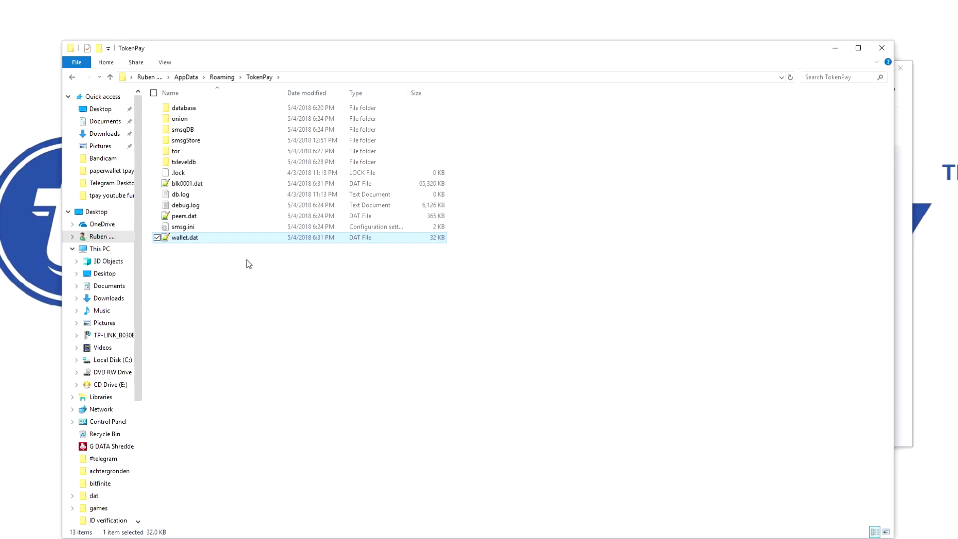
click(233, 236)
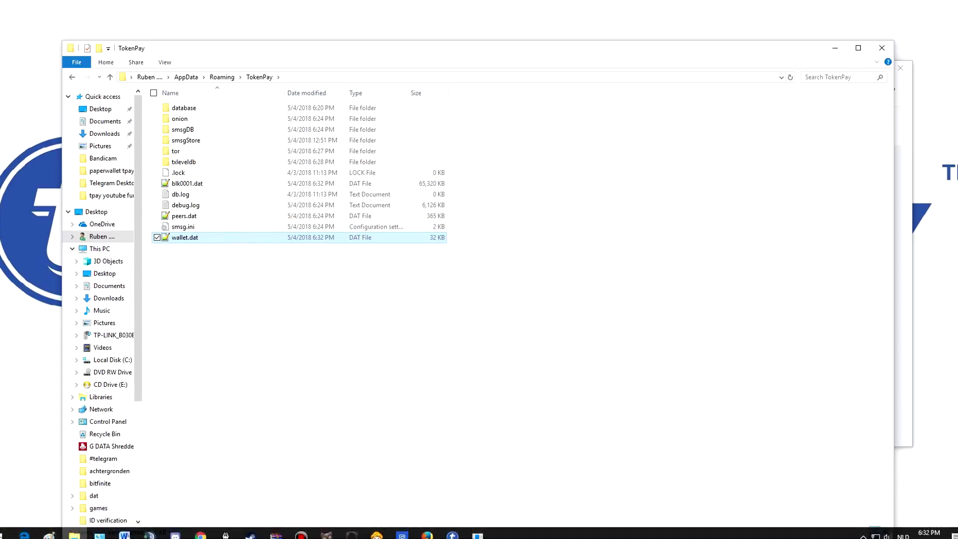
click(125, 532)
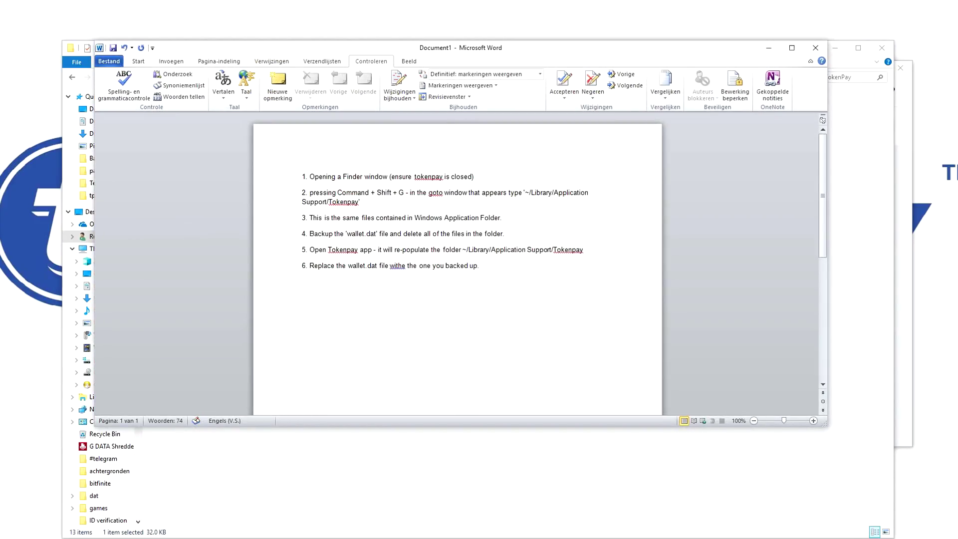
- Delete list steps 4–6 about backing up and replacing wallet.dat, then close Word
click(446, 177)
drag(505, 234, 302, 233)
click(468, 247)
drag(505, 236, 452, 234)
click(304, 233)
click(322, 230)
click(301, 217)
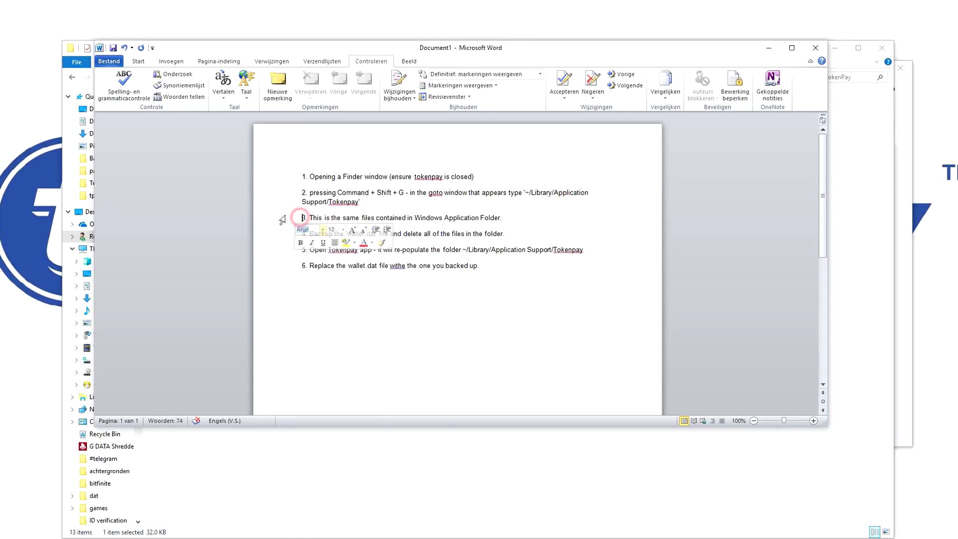
click(504, 212)
click(369, 232)
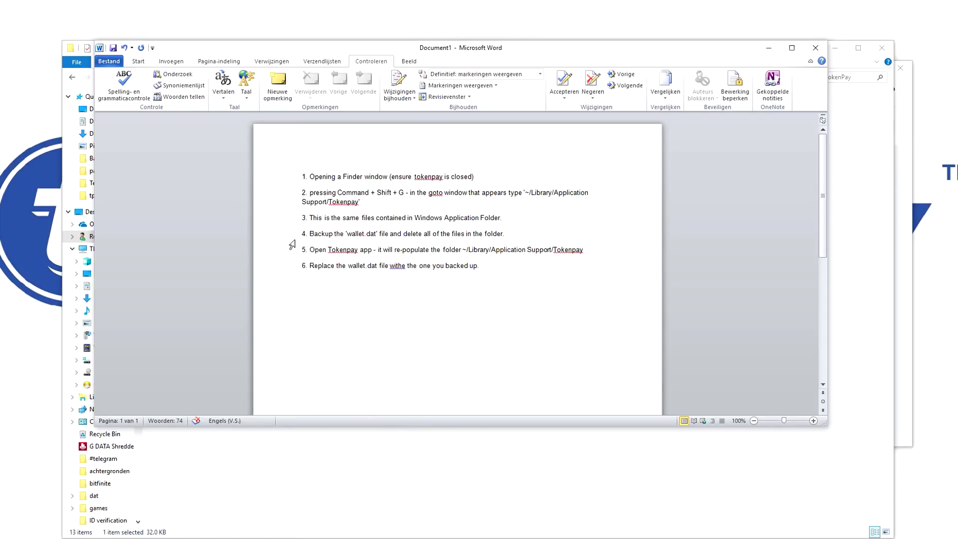
drag(294, 241, 294, 267)
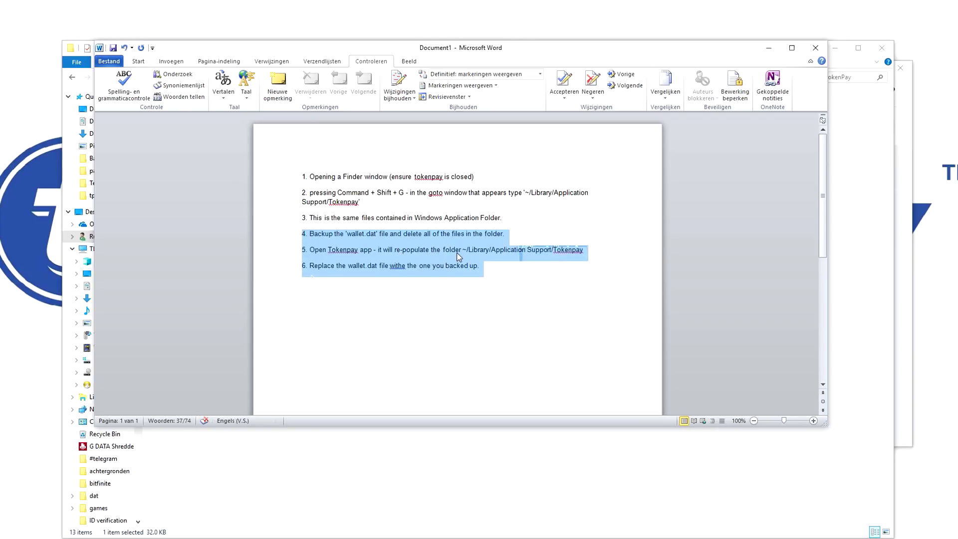
key(Delete)
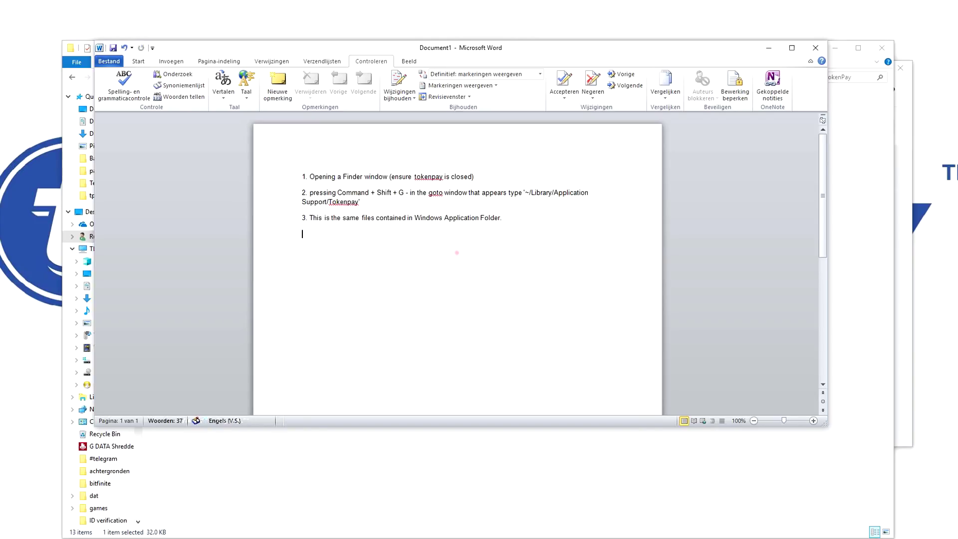
click(818, 52)
- Discard the changes to Document1 and close the TokenPay folder window
click(492, 282)
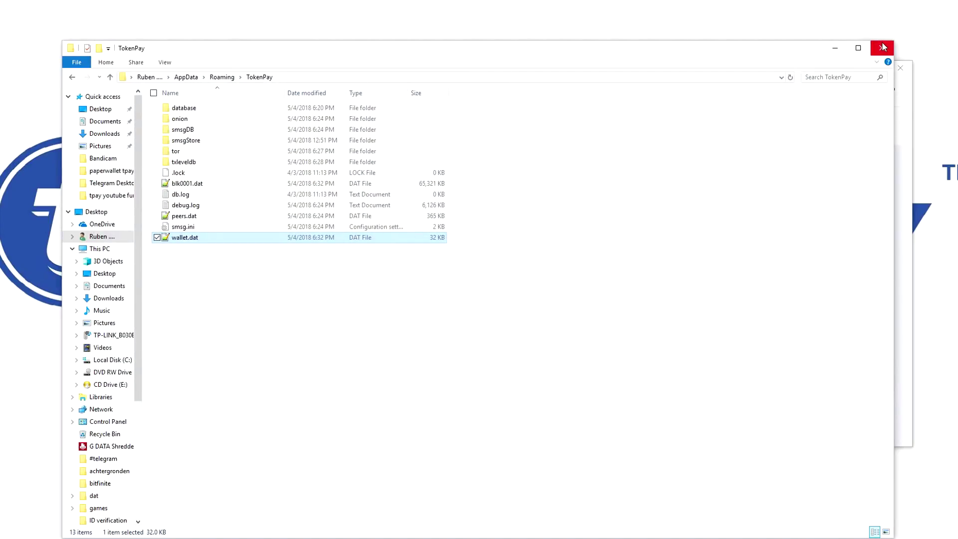
click(882, 48)
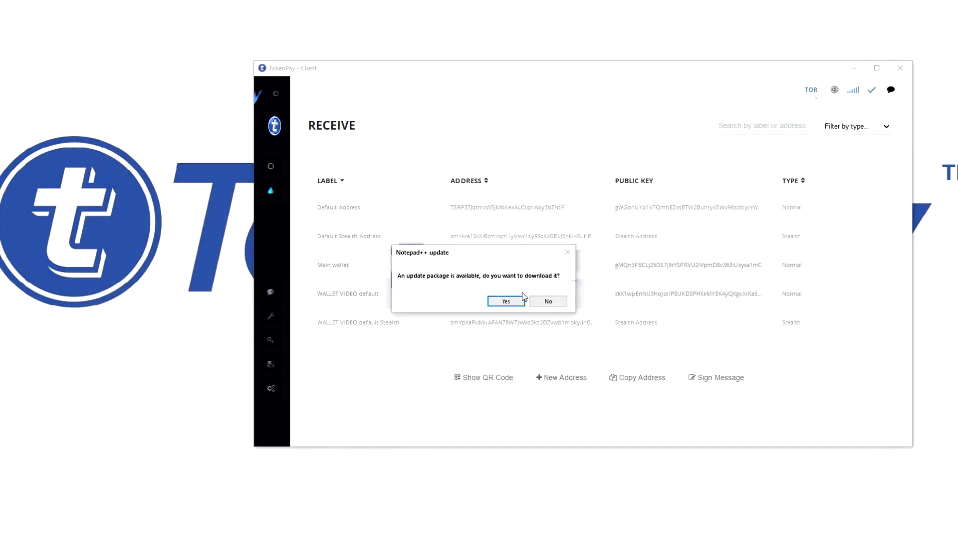